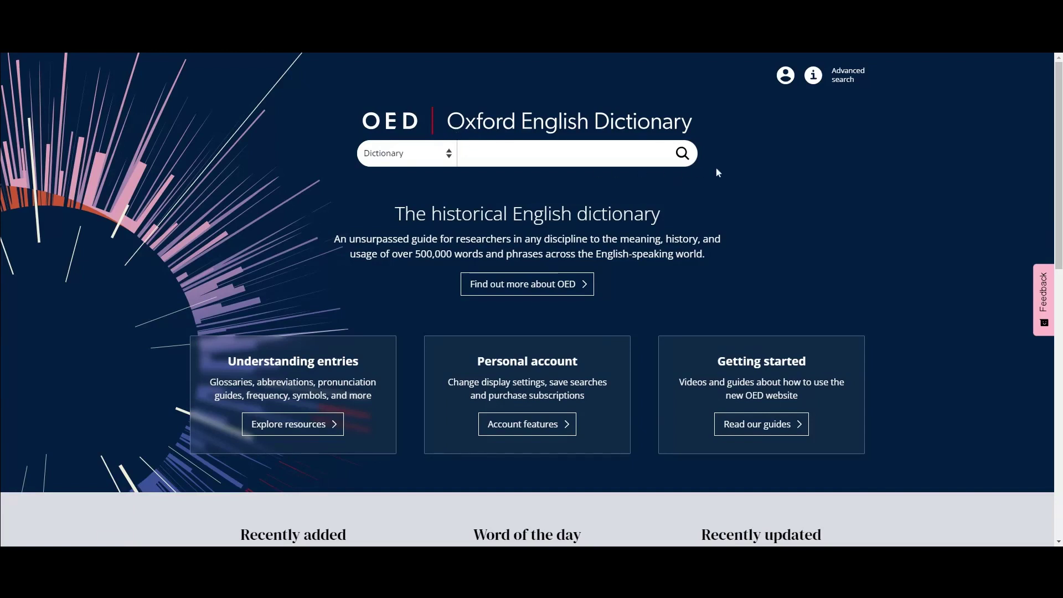
# Bring up the sign-in options from the person icon at the top right of the home page
pyautogui.click(786, 76)
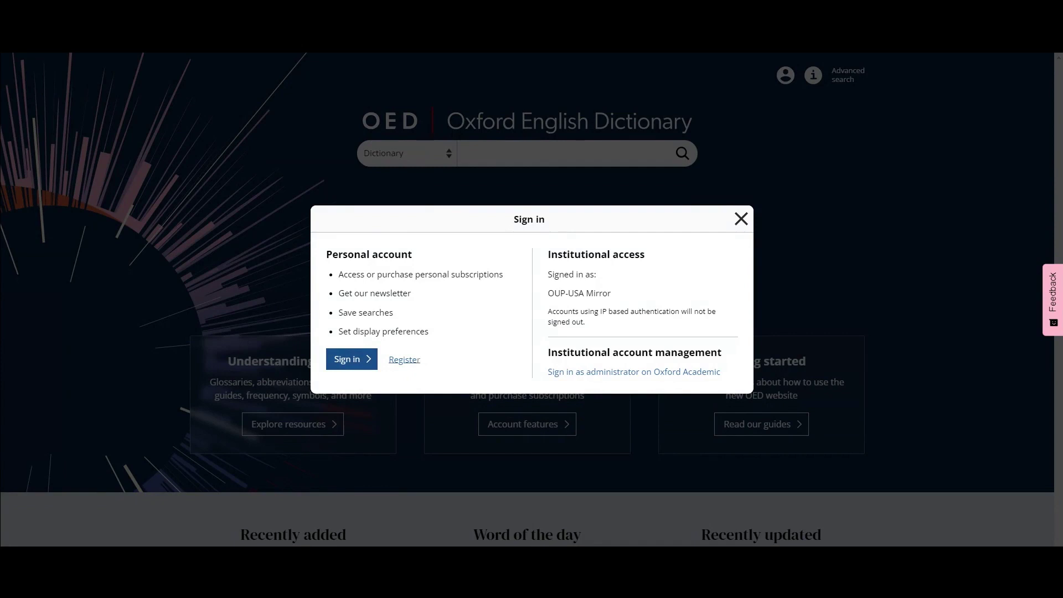
# Glance at the Register form, then go back to the personal account sign-in page
pyautogui.click(418, 360)
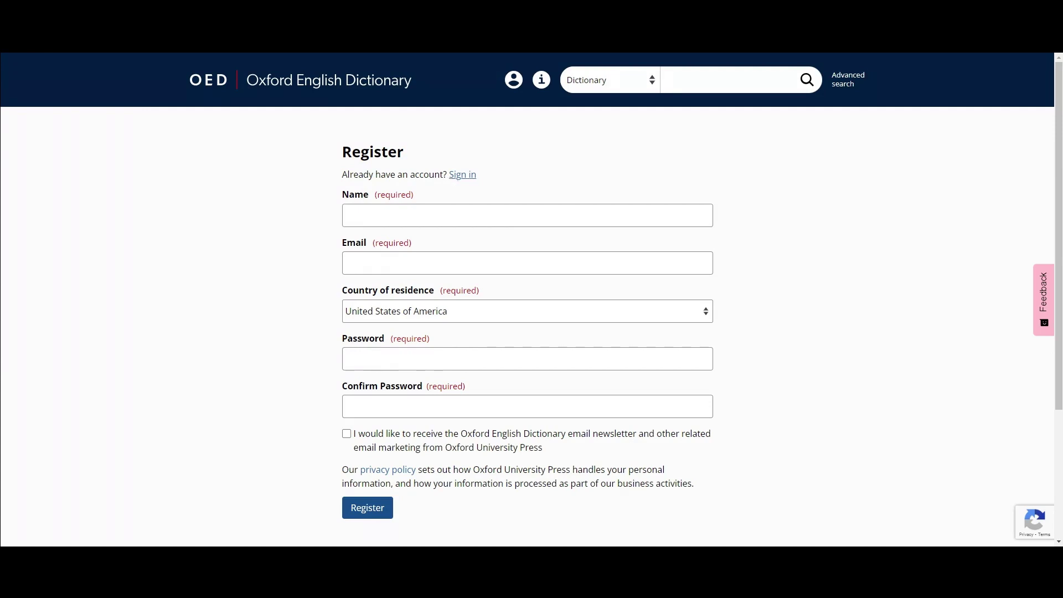
pyautogui.click(453, 175)
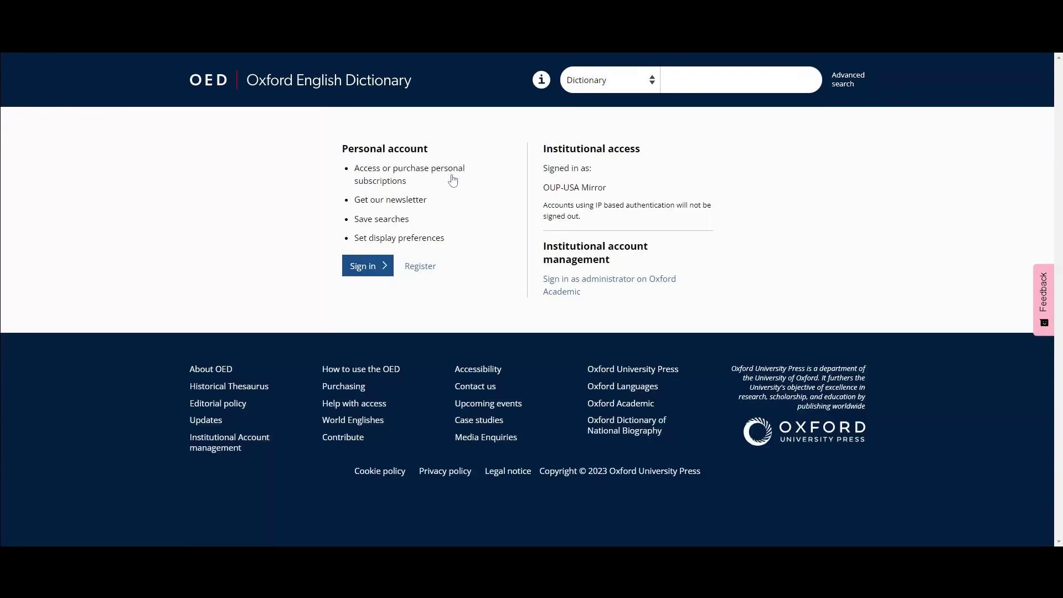
pyautogui.click(388, 271)
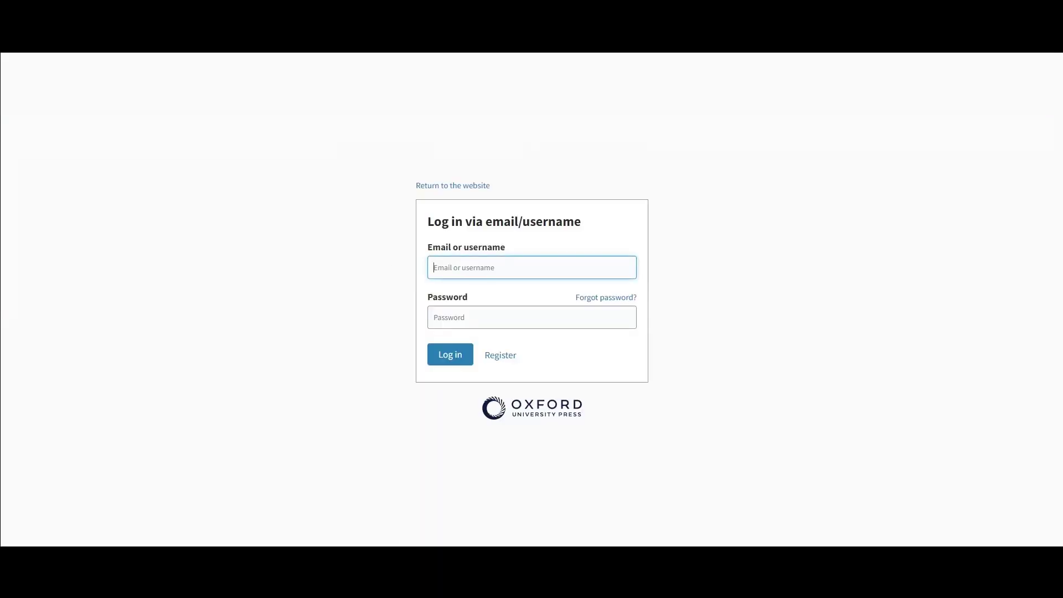
pyautogui.click(453, 310)
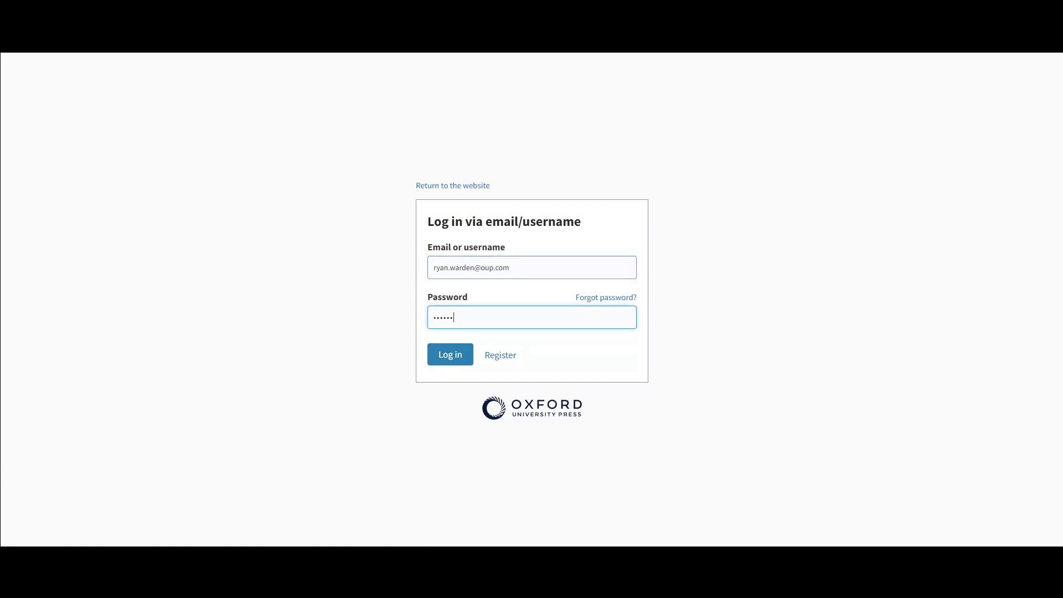
pyautogui.click(456, 356)
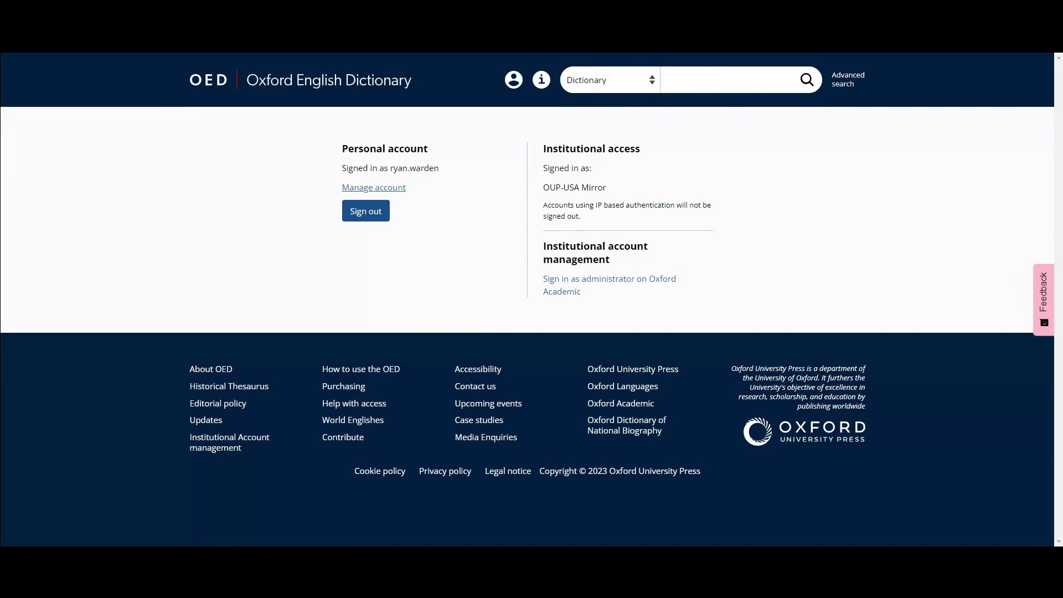
pyautogui.click(397, 188)
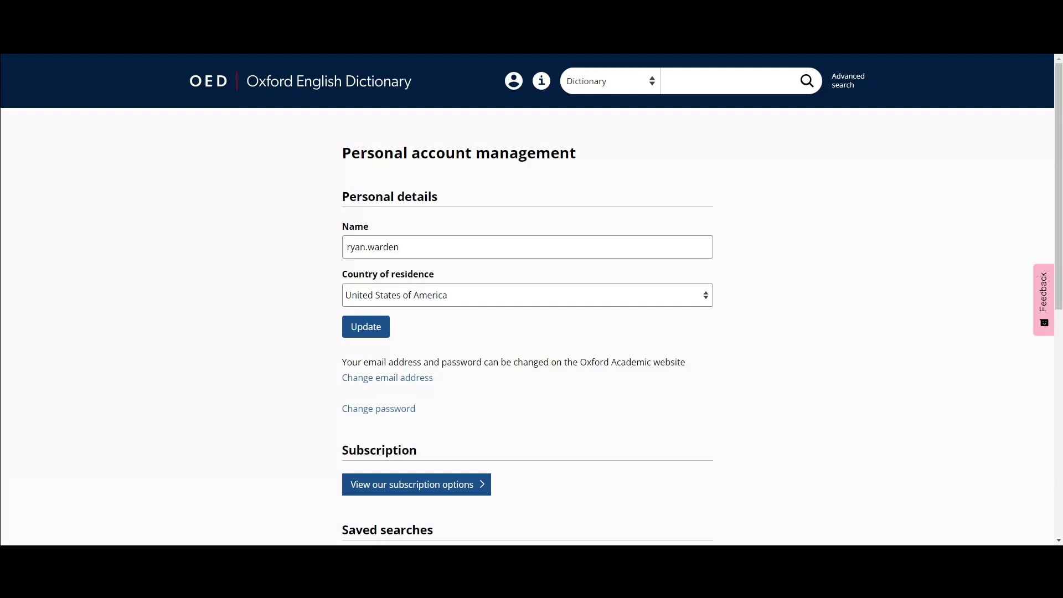
# In Display preferences, turn off Tabbed view and turn on Show all quotations
pyautogui.scroll(-5, 343, 318)
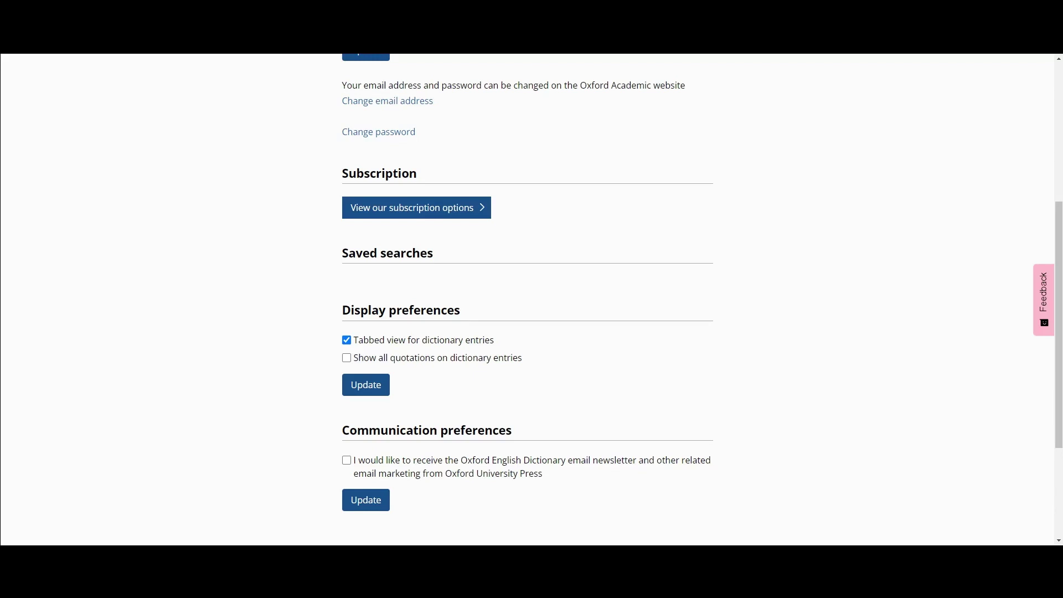
pyautogui.click(347, 342)
pyautogui.click(346, 360)
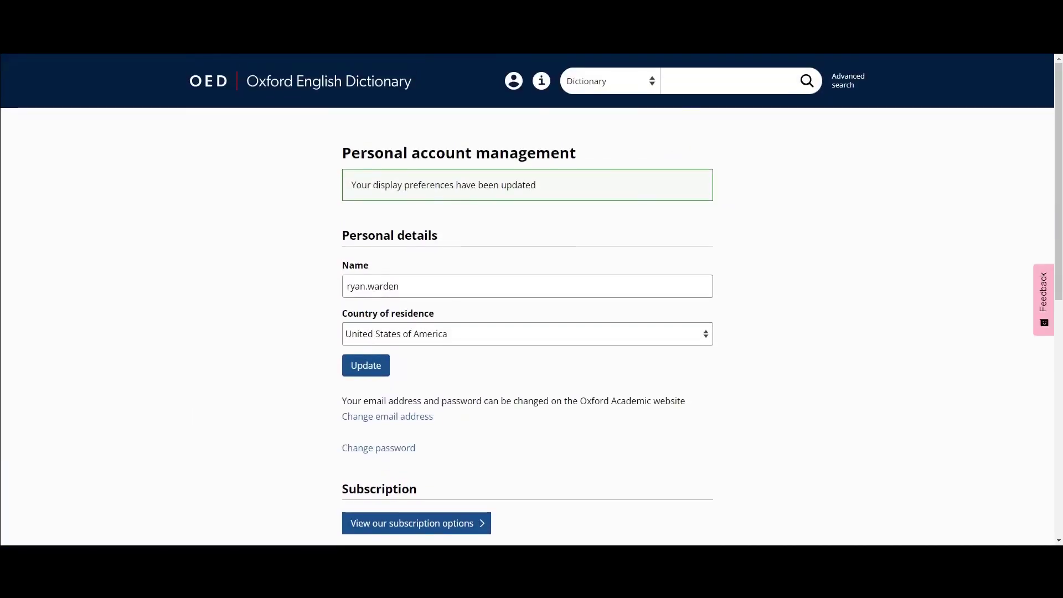
# Look up 'rhythm' from the header search and scroll through the rhythm noun entry
pyautogui.click(730, 82)
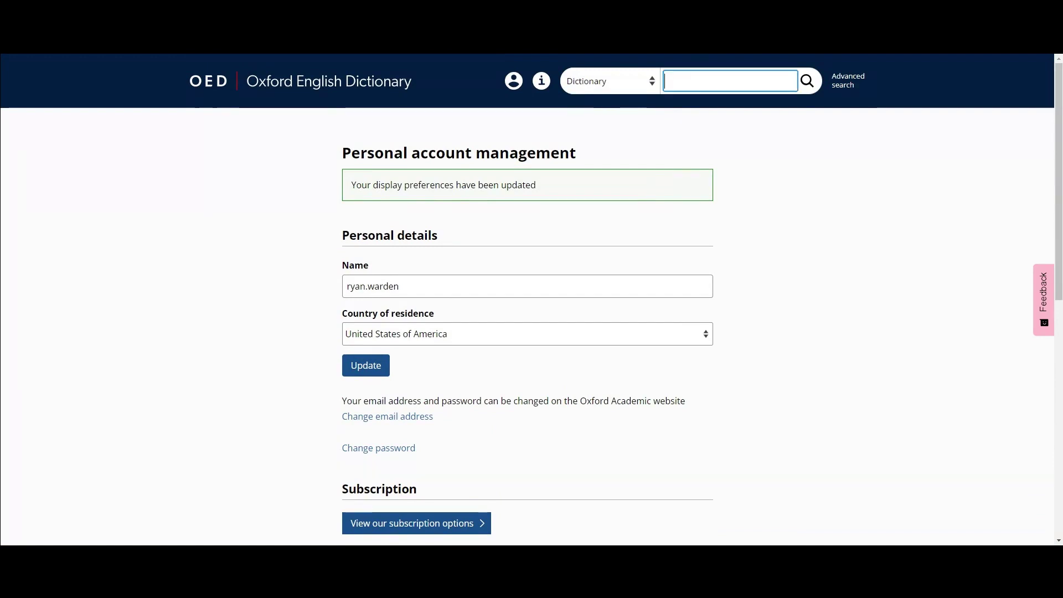
pyautogui.write('rhy')
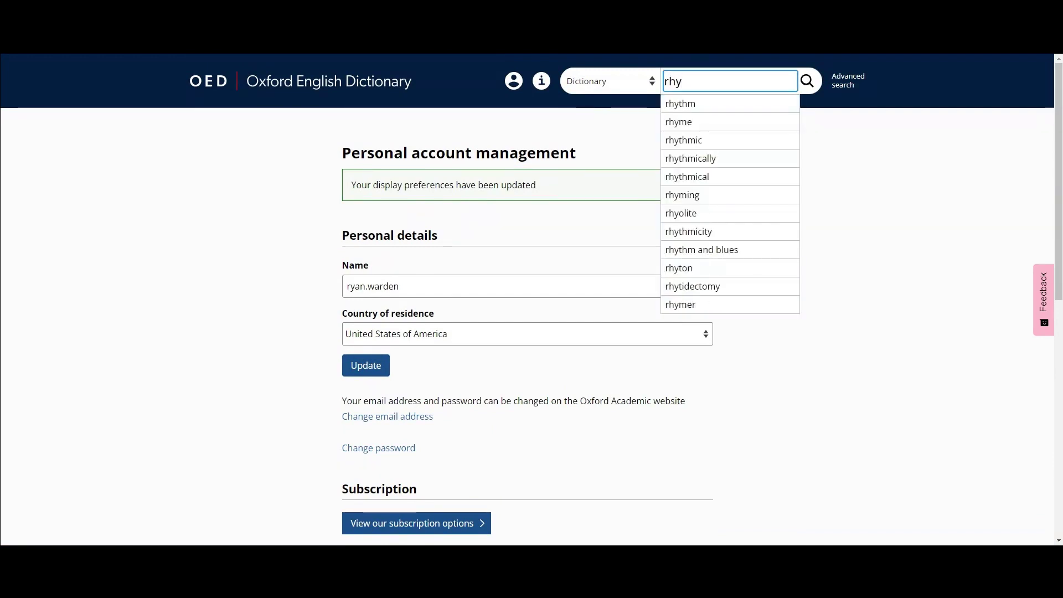
pyautogui.click(682, 104)
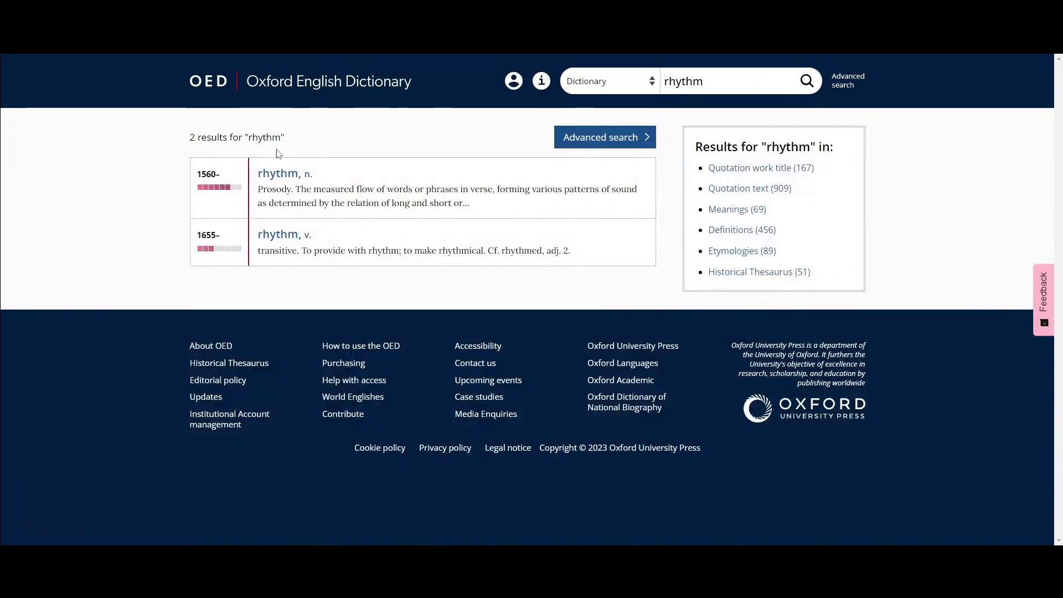
pyautogui.click(284, 175)
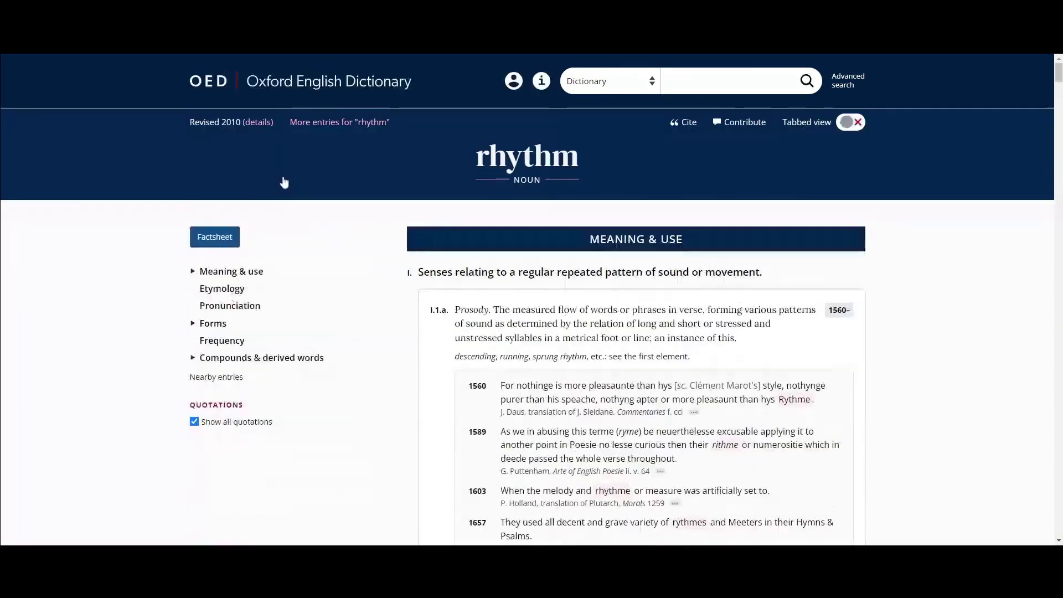
pyautogui.scroll(-1, 843, 269)
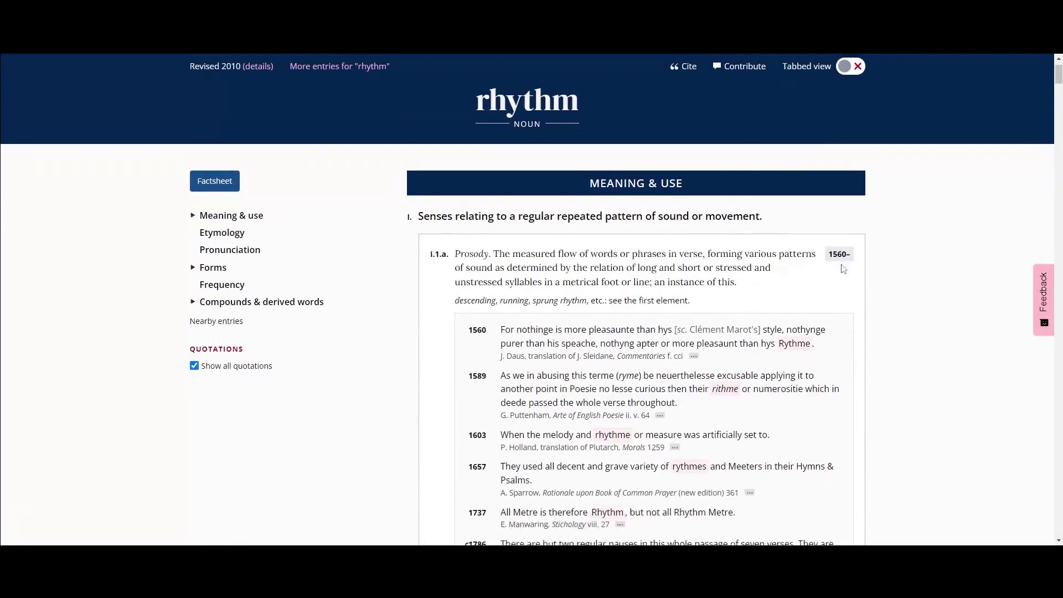
pyautogui.scroll(-3, 843, 268)
pyautogui.scroll(-2, 843, 268)
pyautogui.scroll(-2, 843, 269)
pyautogui.scroll(-2, 843, 269)
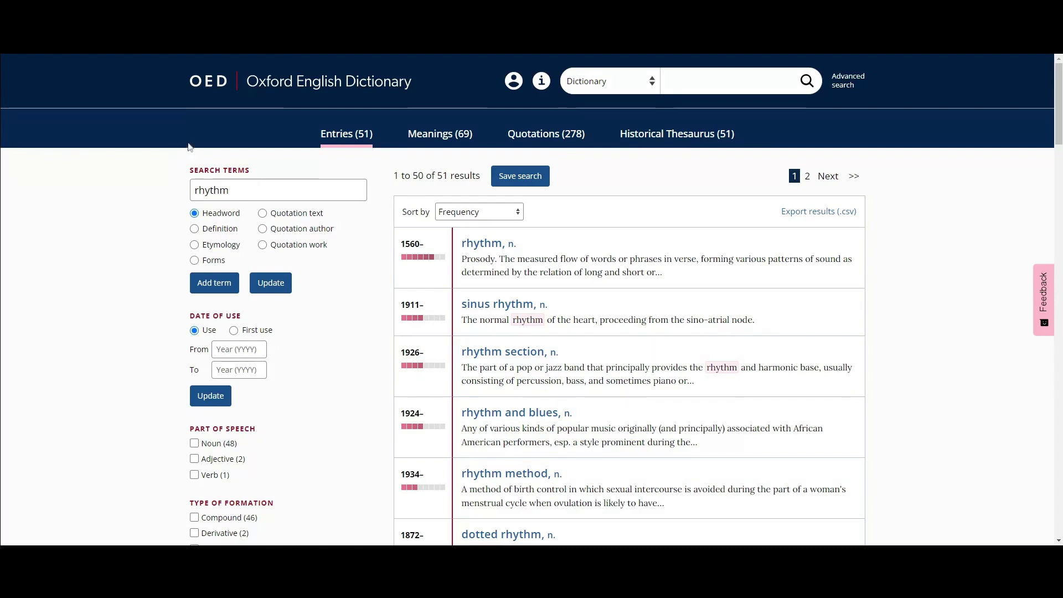
# Save the rhythm headword search to the account under the name 'music'
pyautogui.click(536, 183)
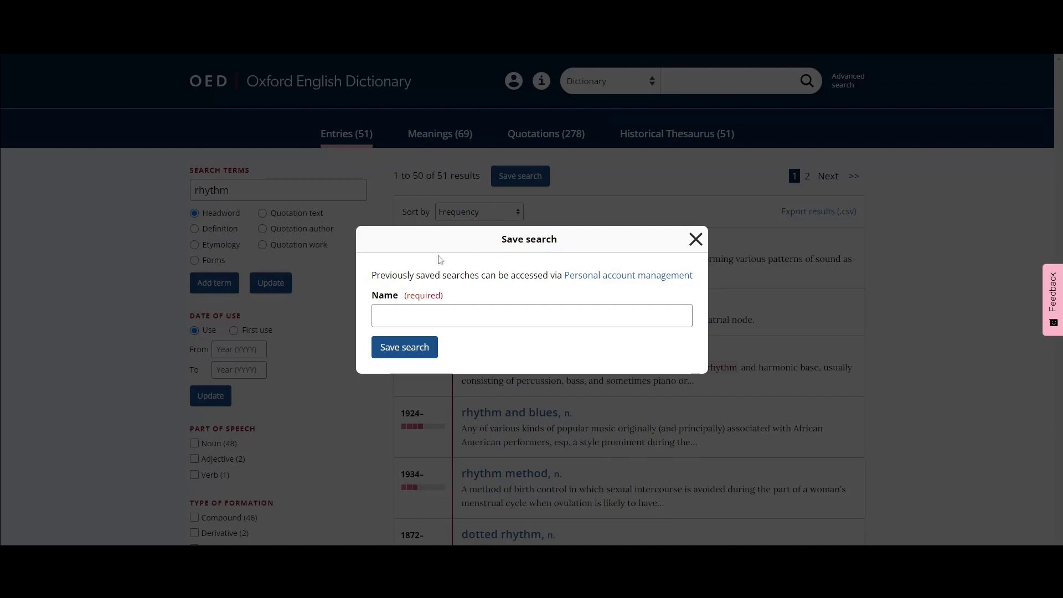
pyautogui.click(413, 316)
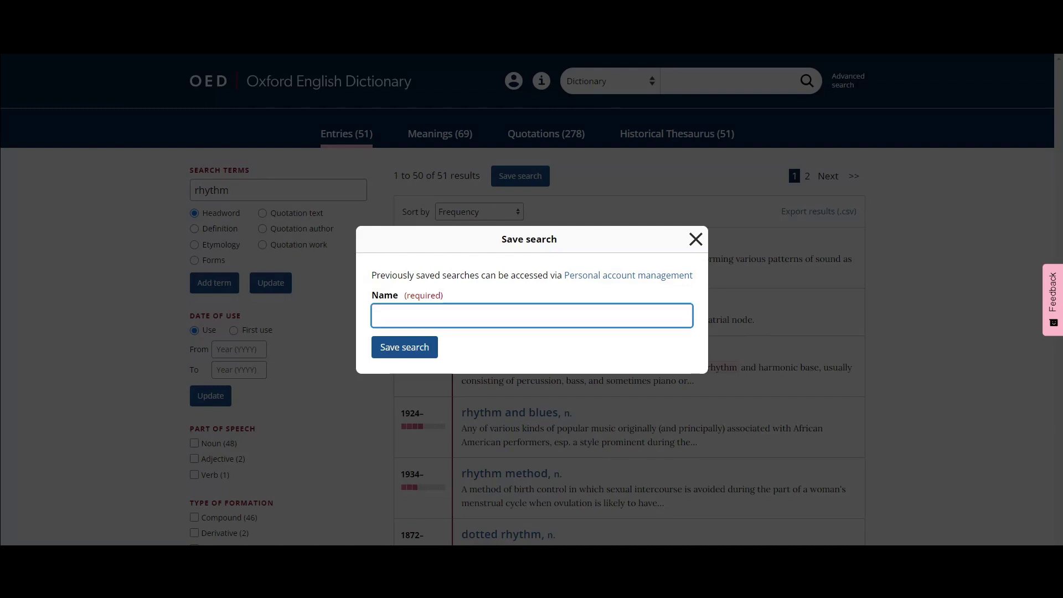
pyautogui.write('music')
pyautogui.click(400, 355)
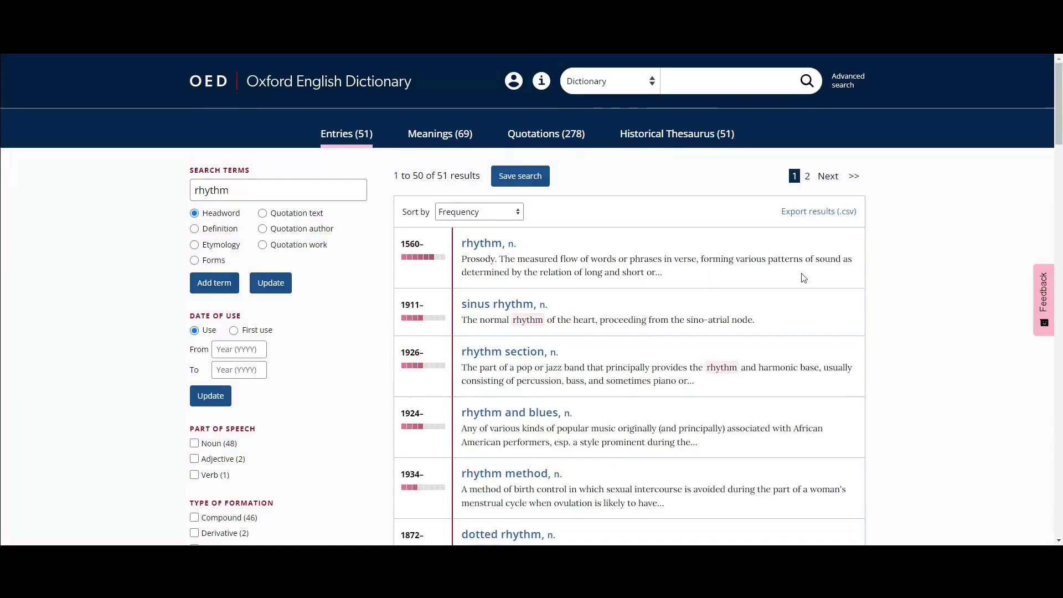
pyautogui.click(514, 81)
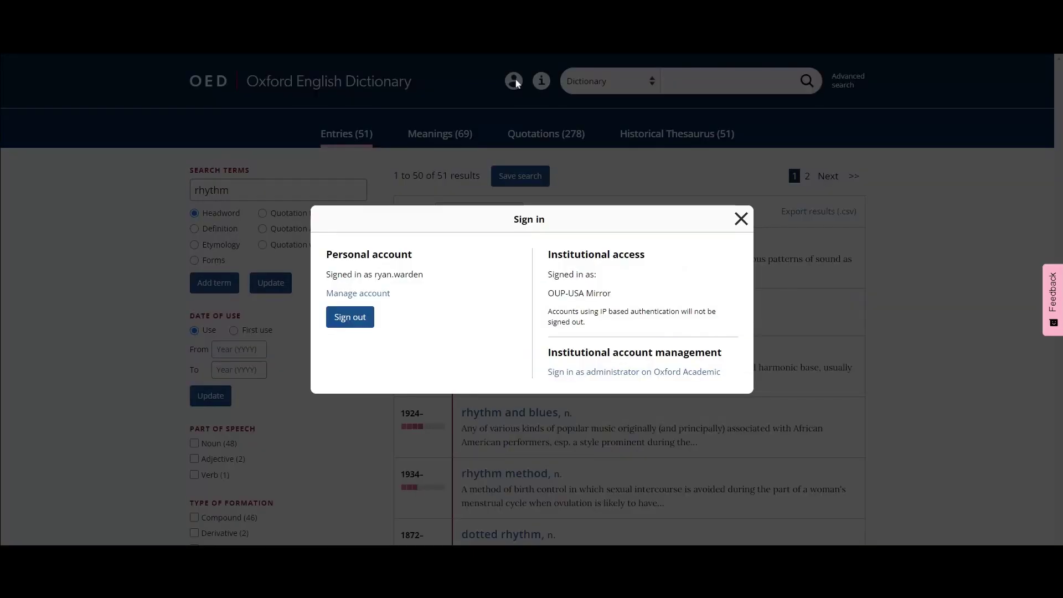
pyautogui.click(386, 294)
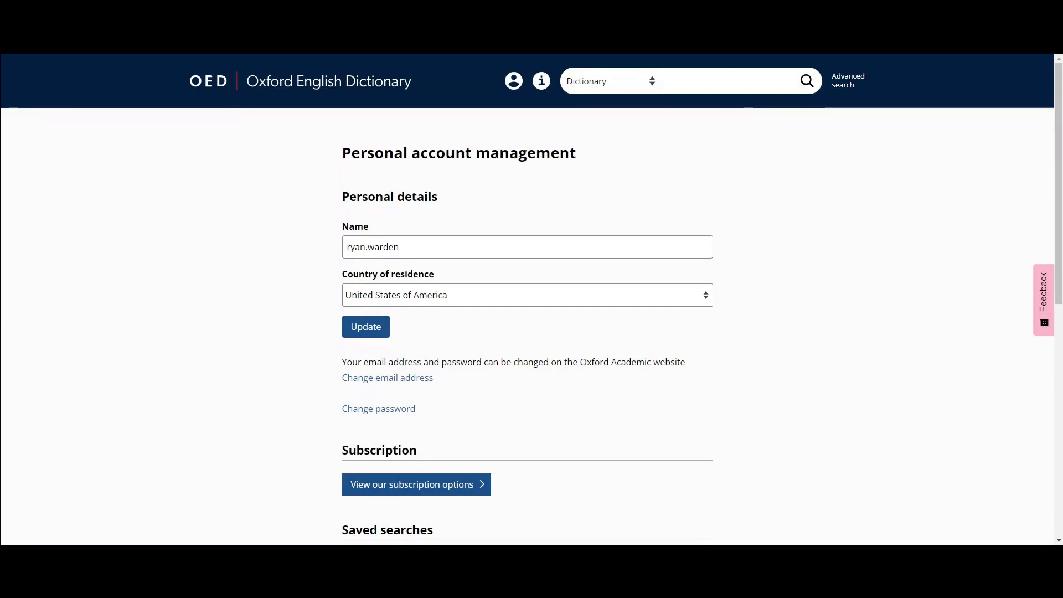
pyautogui.scroll(-2, 731, 325)
pyautogui.scroll(-2, 731, 325)
pyautogui.scroll(-2, 731, 326)
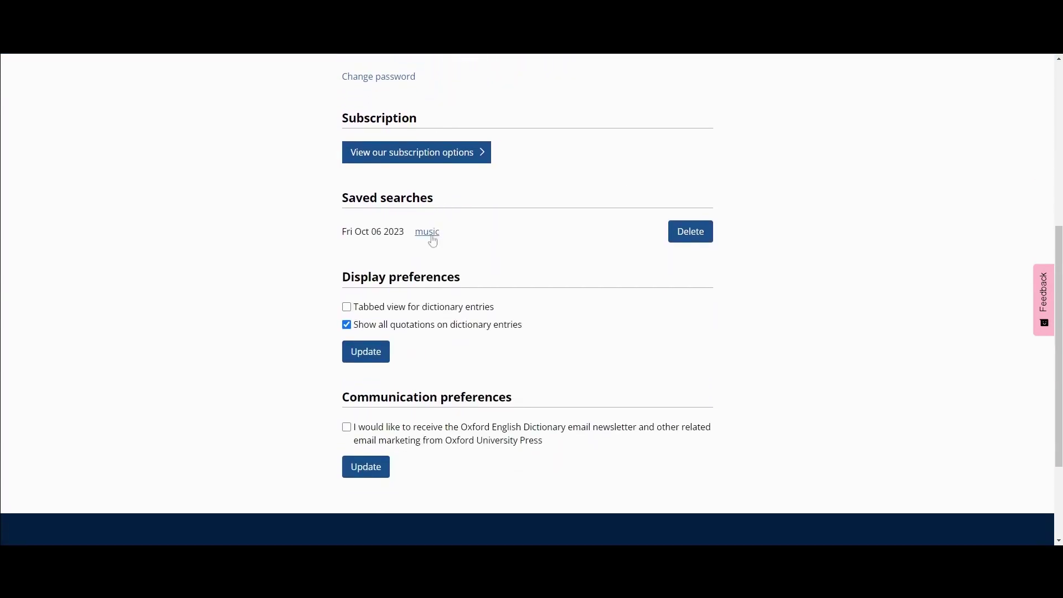
pyautogui.click(431, 232)
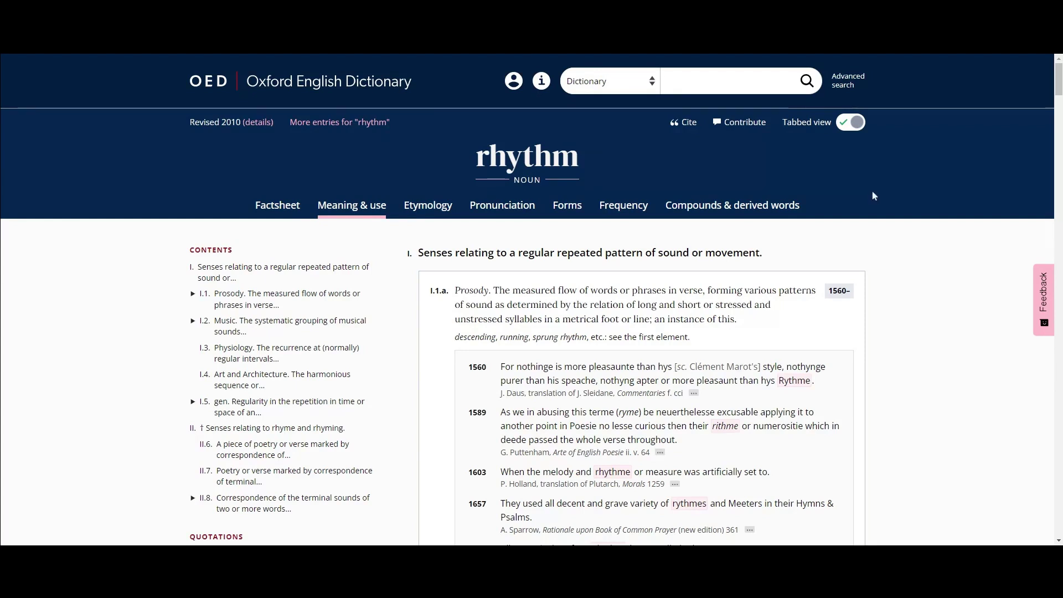
# Open the rhythm entry's Contribute feedback form and set its Section to Etymology
pyautogui.click(754, 124)
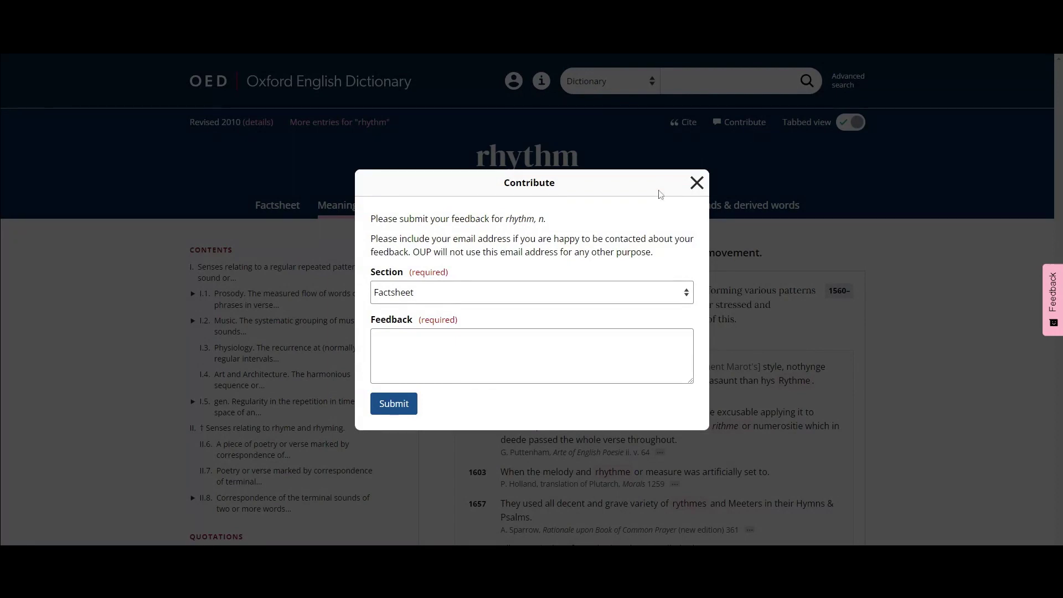
pyautogui.click(576, 298)
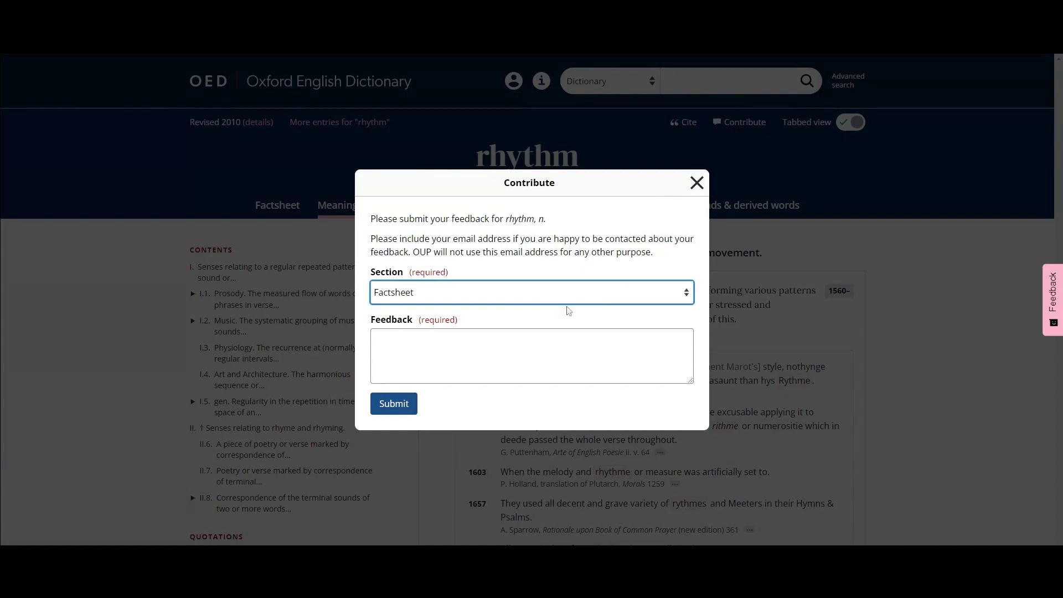
pyautogui.click(410, 333)
pyautogui.click(499, 355)
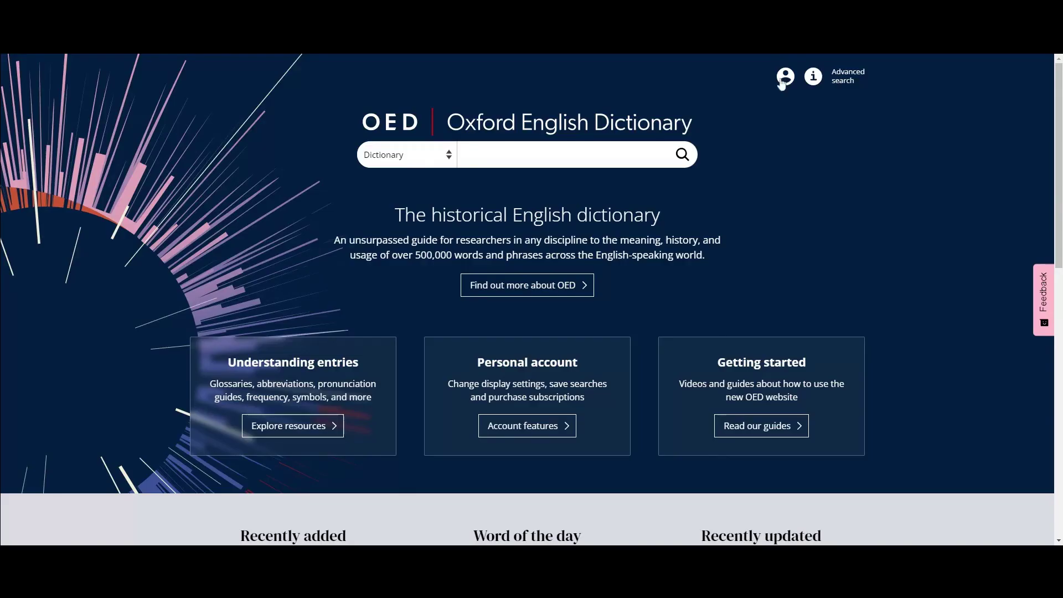
# On the Register form, opt in to the email newsletter and choose Academic
pyautogui.click(784, 79)
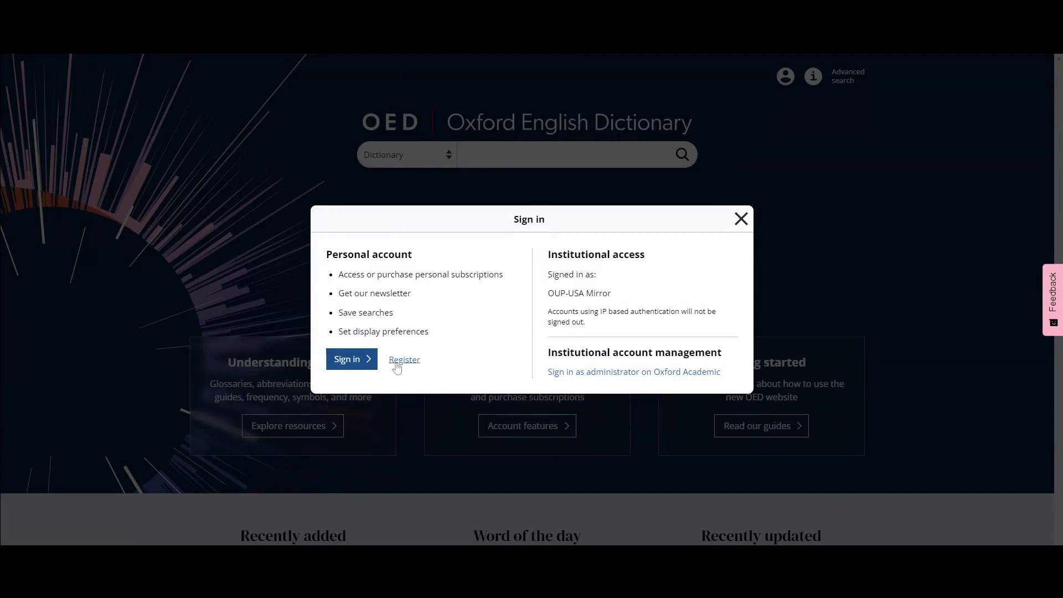
pyautogui.click(396, 368)
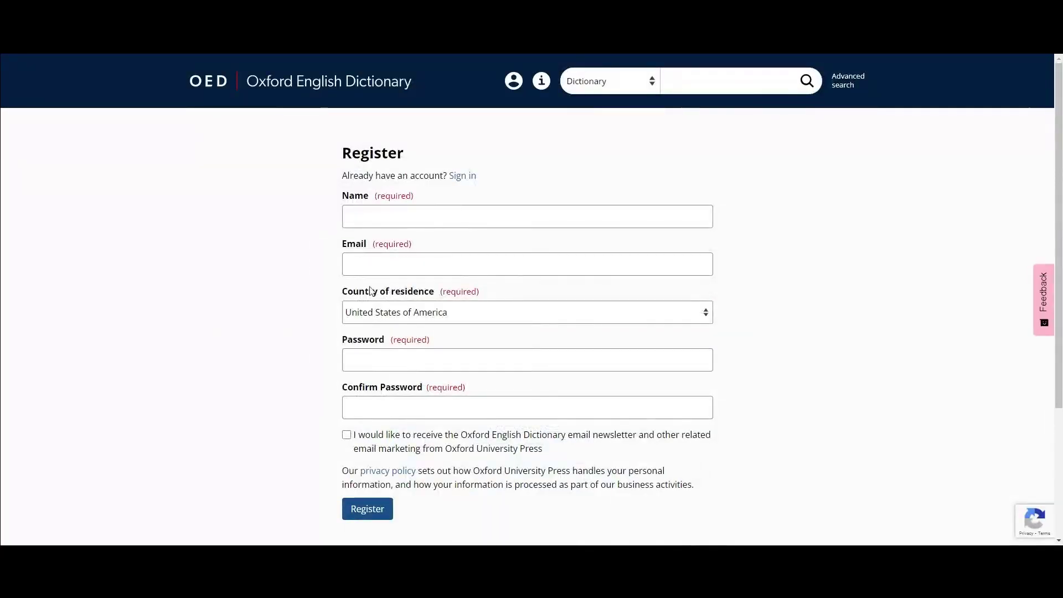
pyautogui.scroll(-2, 321, 275)
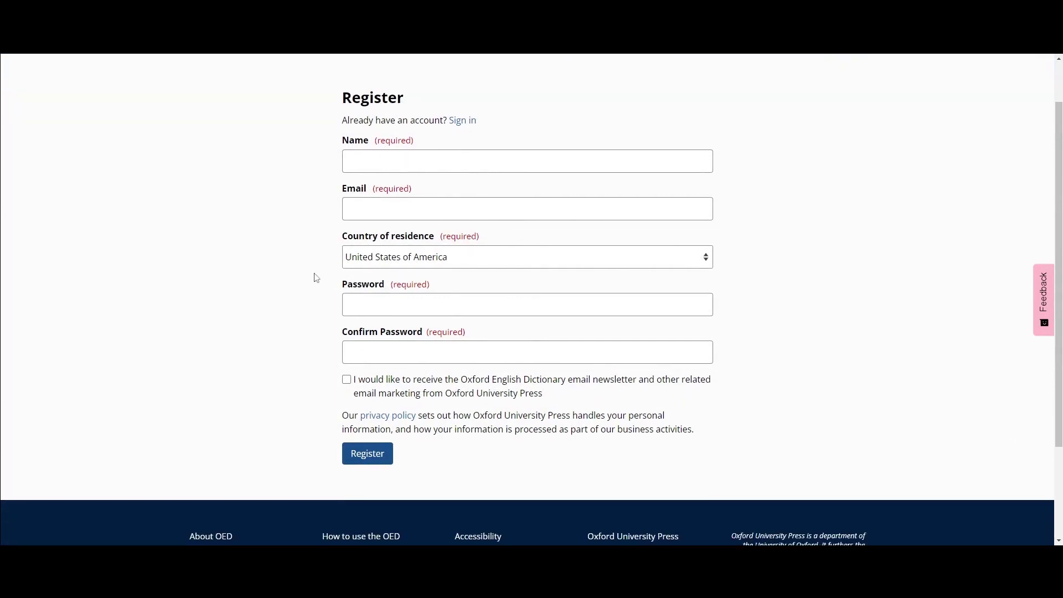
pyautogui.scroll(-2, 317, 277)
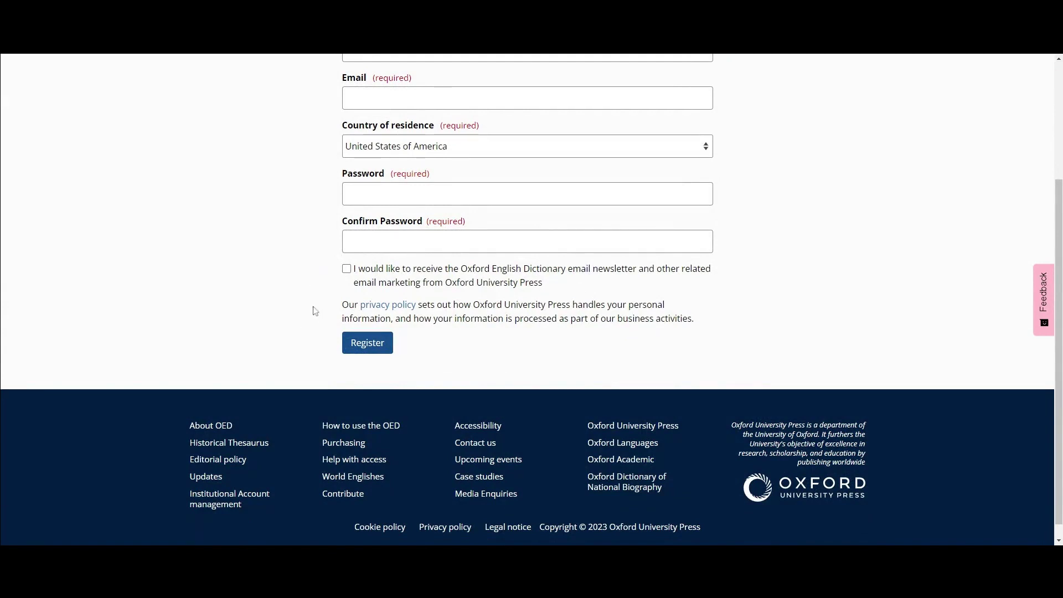
pyautogui.click(346, 269)
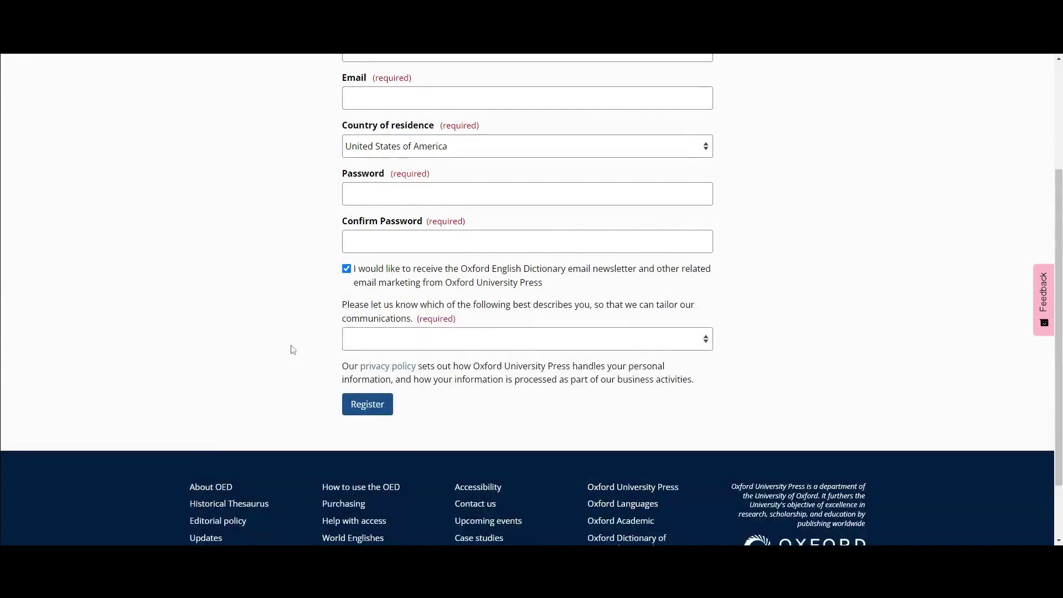
pyautogui.click(417, 343)
pyautogui.click(390, 373)
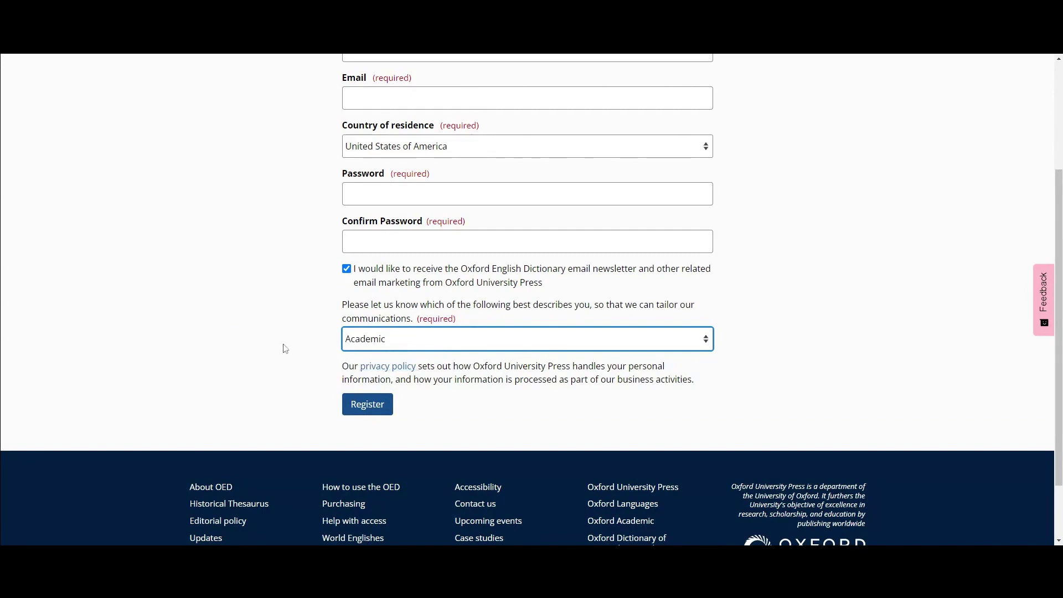
# Leave the registration form unsubmitted and switch to the Sign in page
pyautogui.scroll(1, 285, 348)
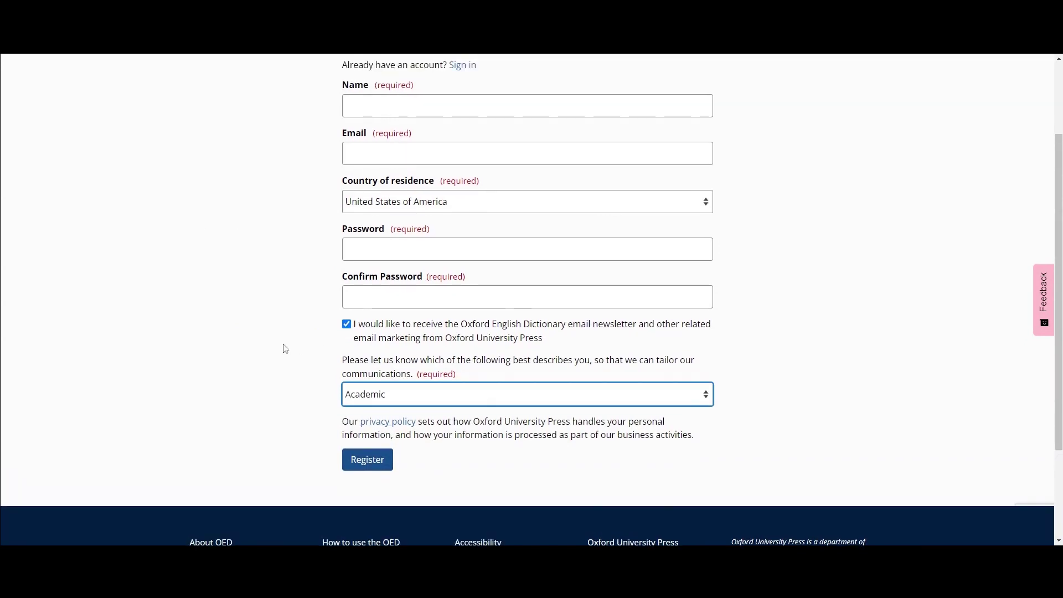
pyautogui.scroll(1, 283, 348)
pyautogui.scroll(1, 283, 349)
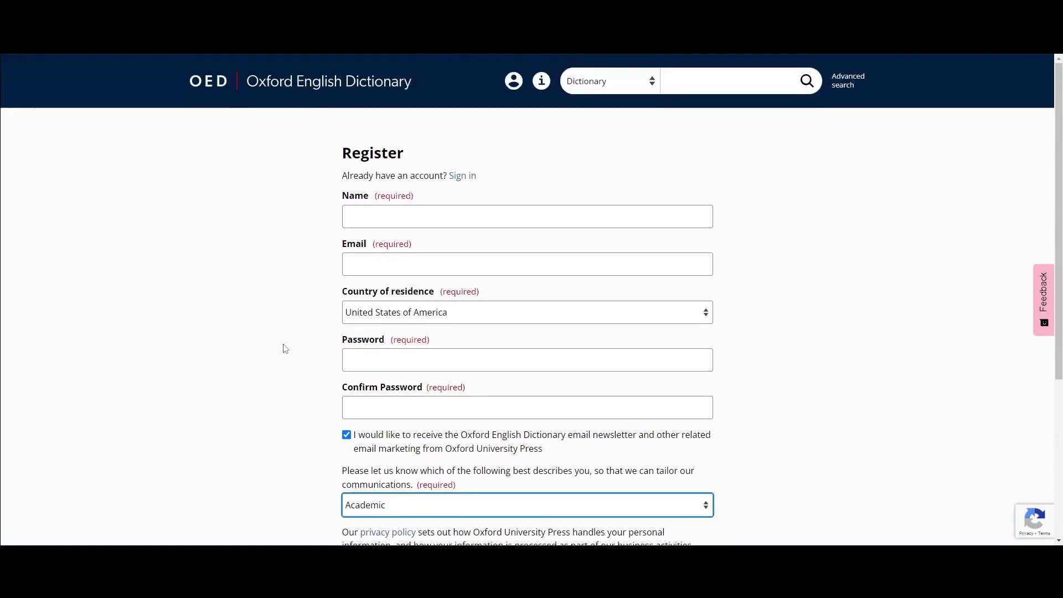
pyautogui.click(460, 181)
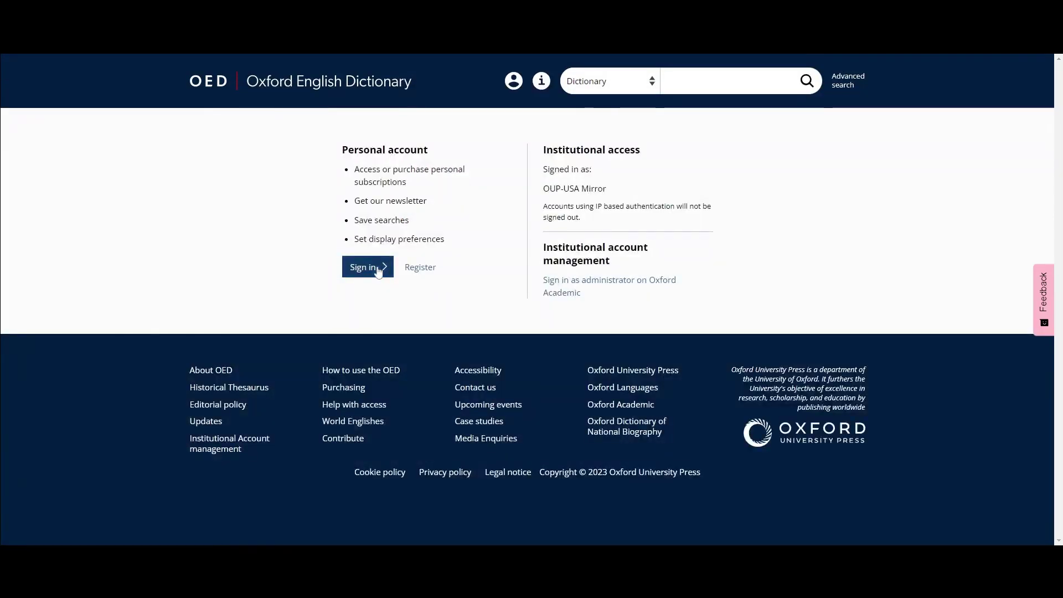
pyautogui.click(368, 267)
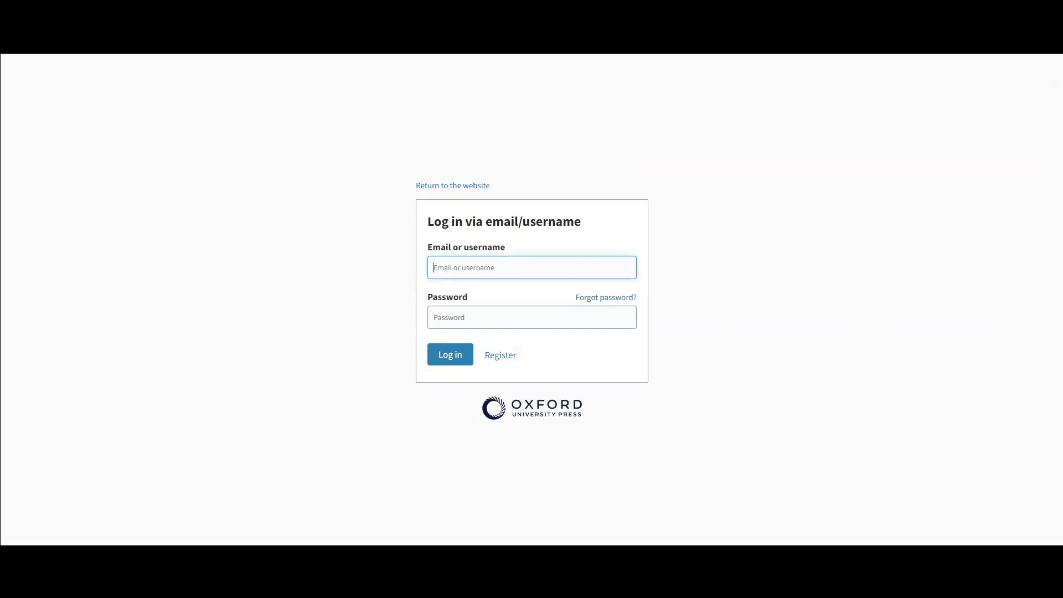
pyautogui.press('Tab')
pyautogui.click(448, 356)
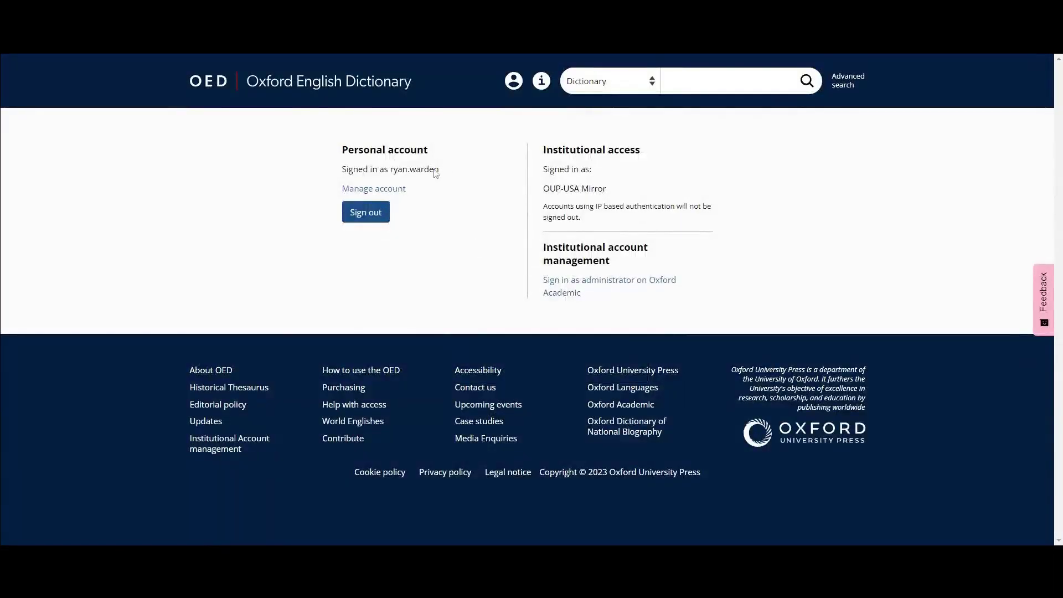
pyautogui.click(392, 194)
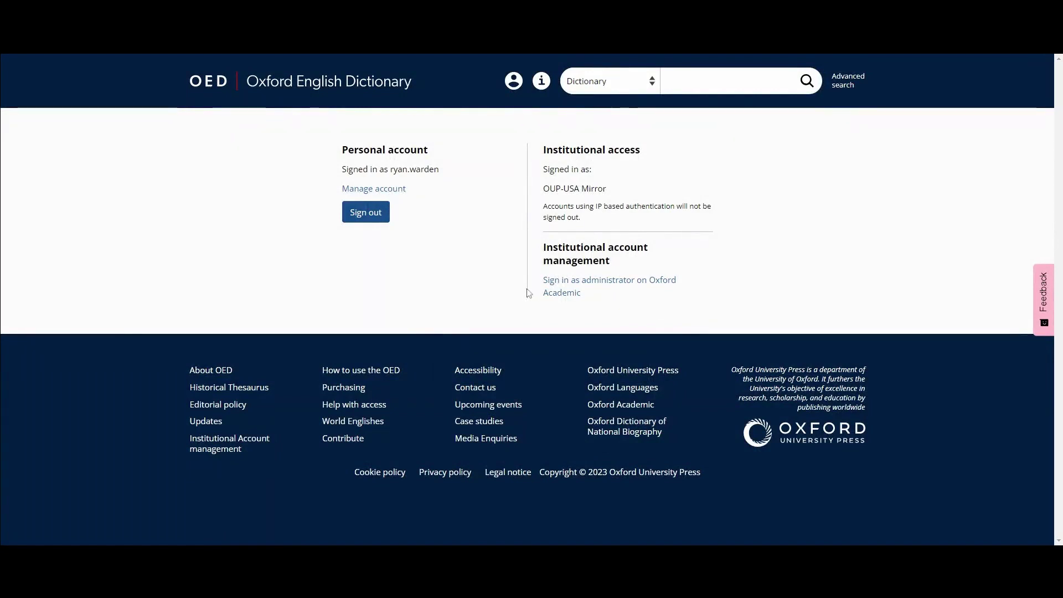
# Tick the email newsletter opt-in, choose Researcher as the description, and update
pyautogui.scroll(-2, 394, 237)
pyautogui.scroll(-4, 395, 236)
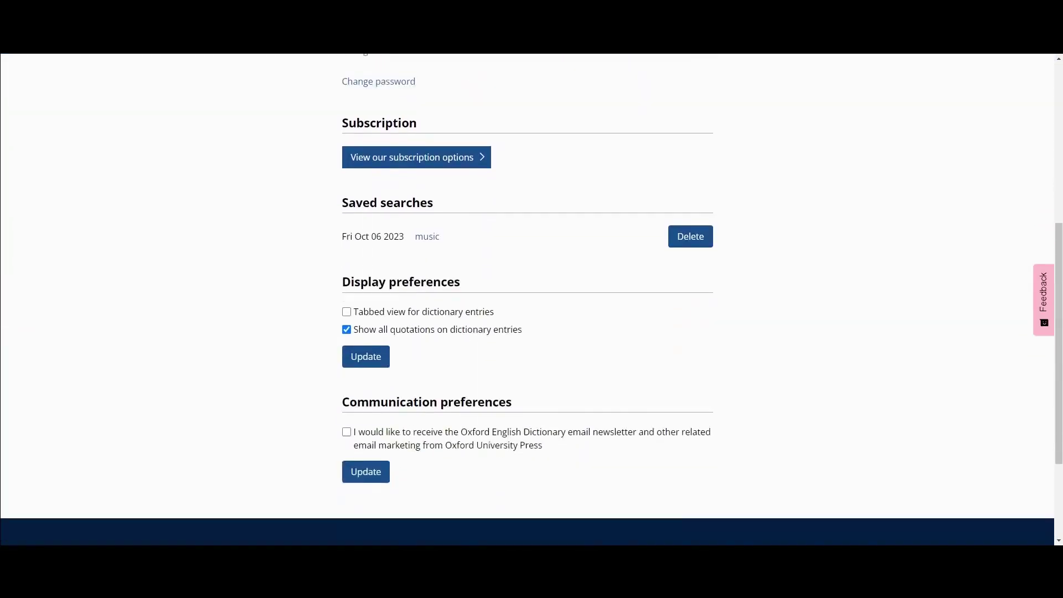
pyautogui.scroll(-1, 395, 236)
pyautogui.scroll(-2, 394, 236)
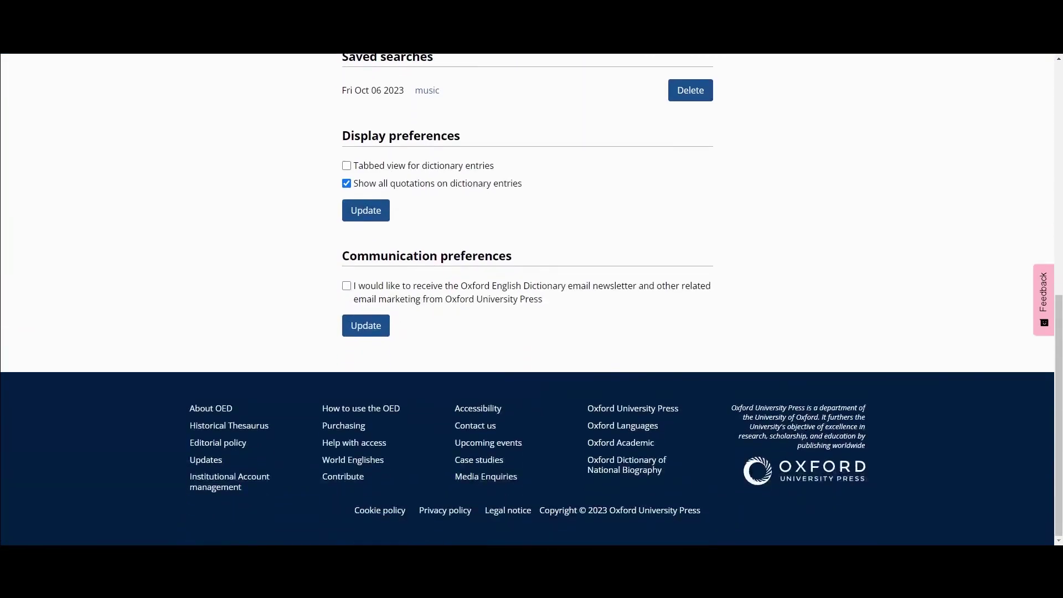
pyautogui.click(347, 286)
pyautogui.click(388, 366)
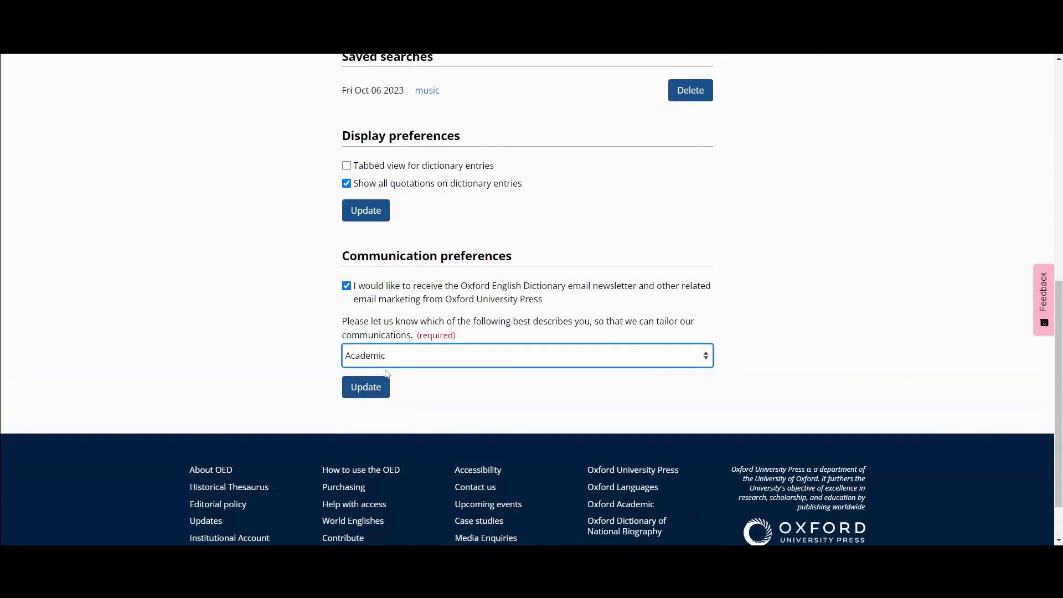
pyautogui.click(371, 429)
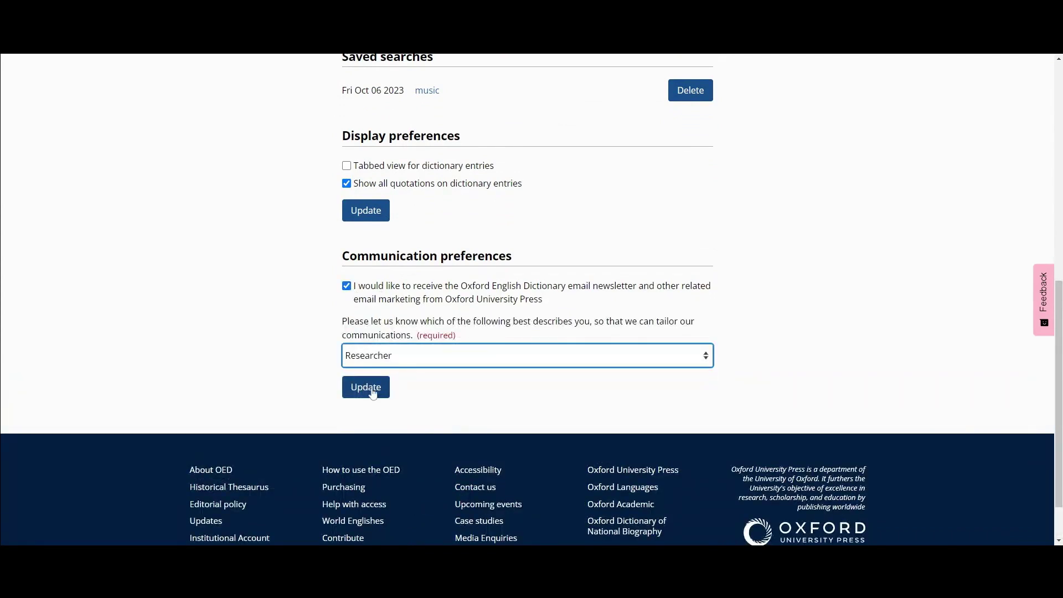
pyautogui.click(373, 389)
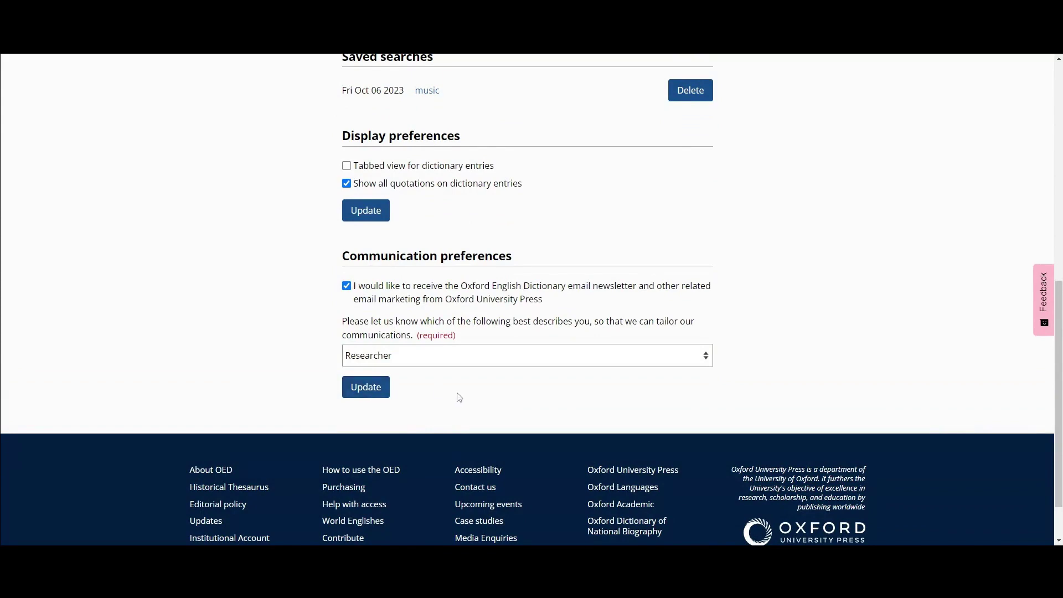
pyautogui.scroll(-2, 459, 398)
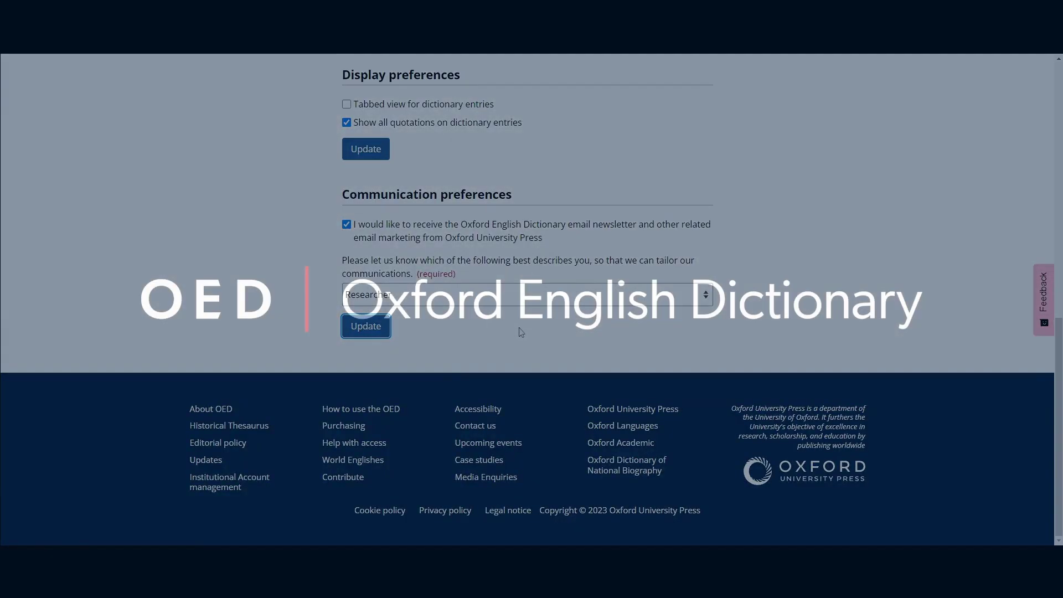